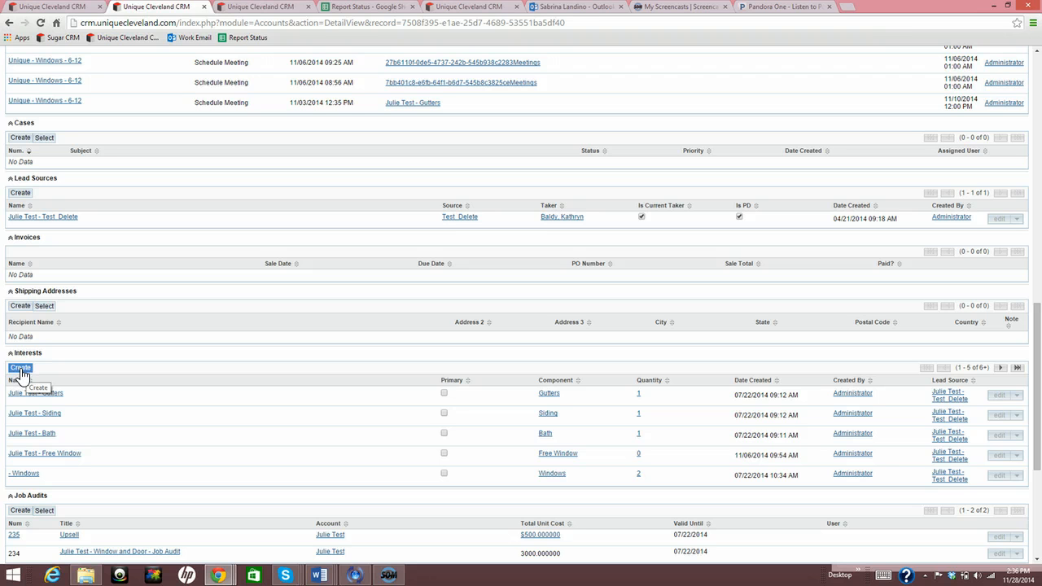
Start a new interest for the account and set its component to Roofs.
left_click(21, 374)
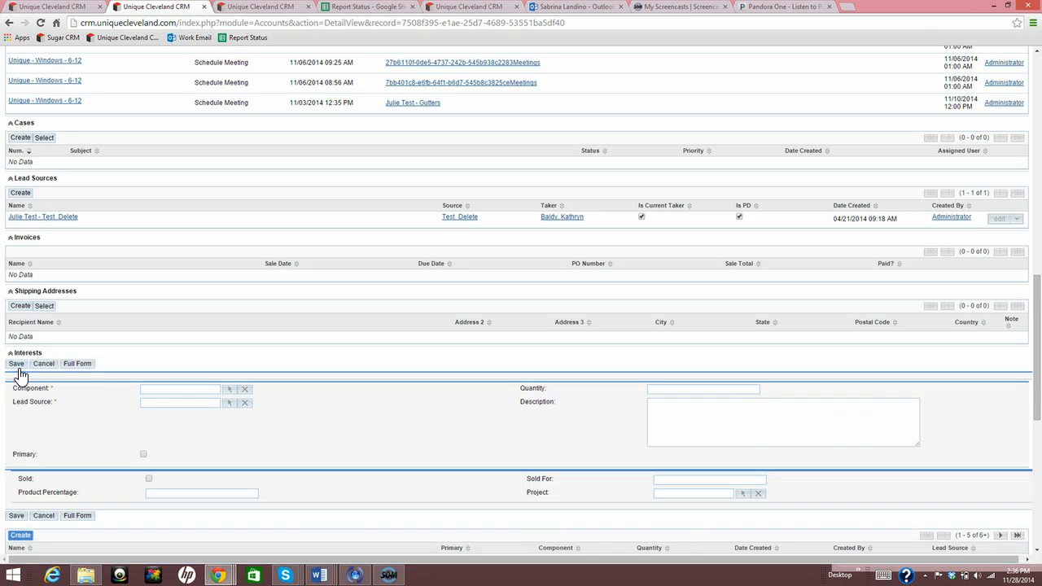
left_click(154, 388)
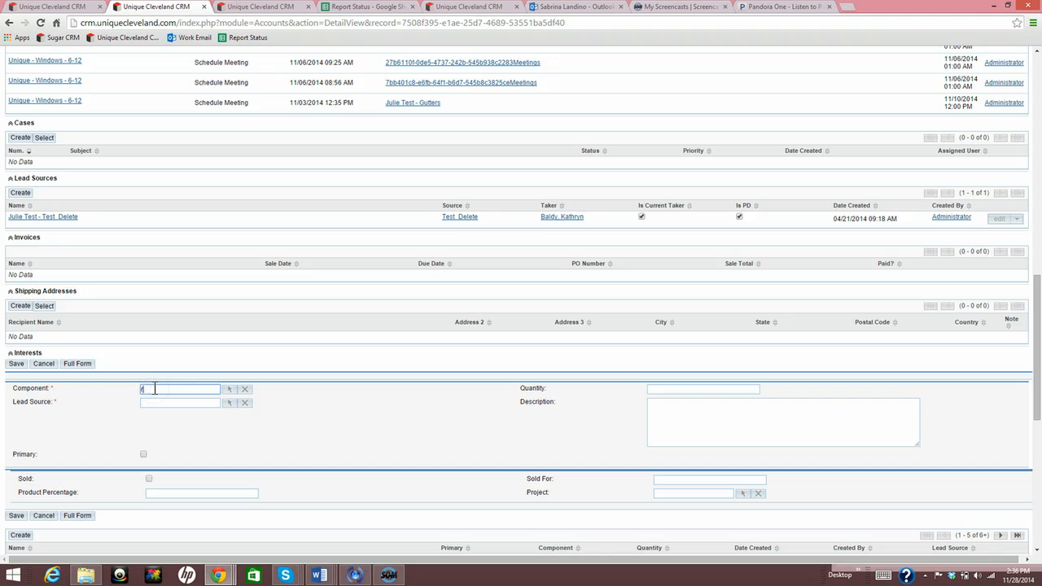
type("Roofs")
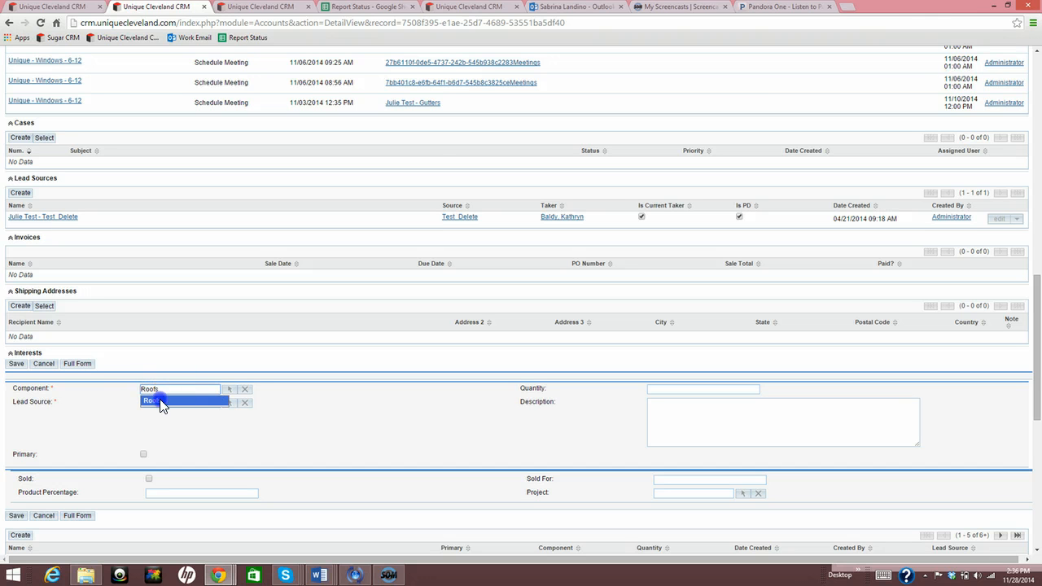
left_click(158, 399)
Assign the account's existing Test_Delete lead source to the Roofs interest and save the interest.
left_click(227, 405)
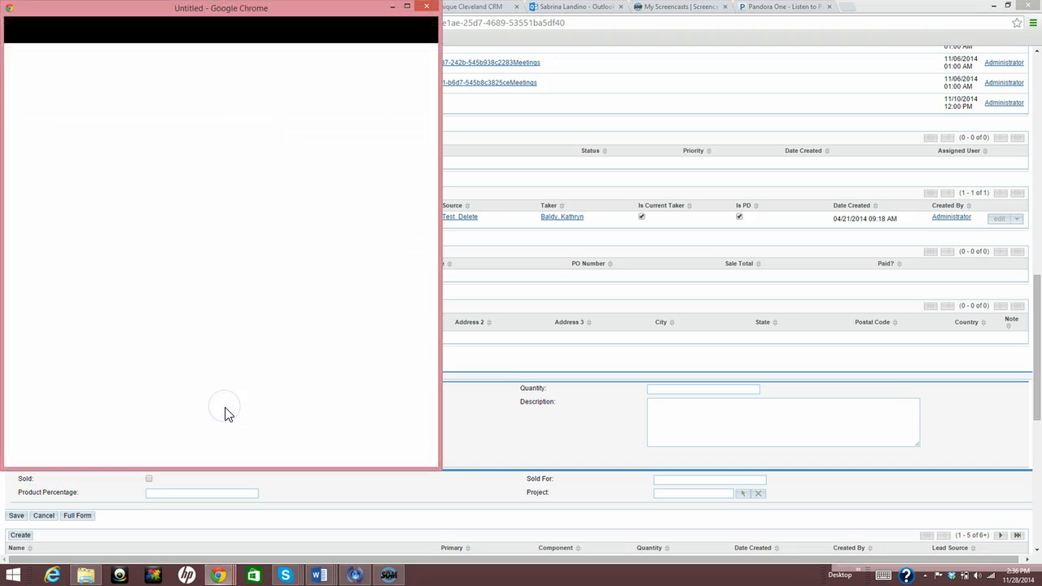
left_click(91, 271)
left_click(59, 253)
left_click(42, 241)
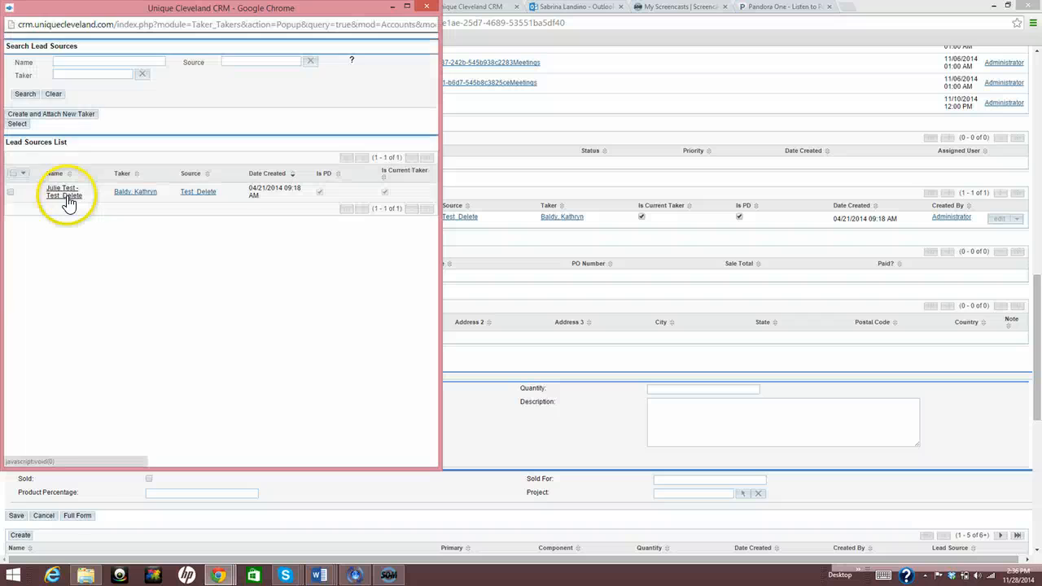
left_click(65, 202)
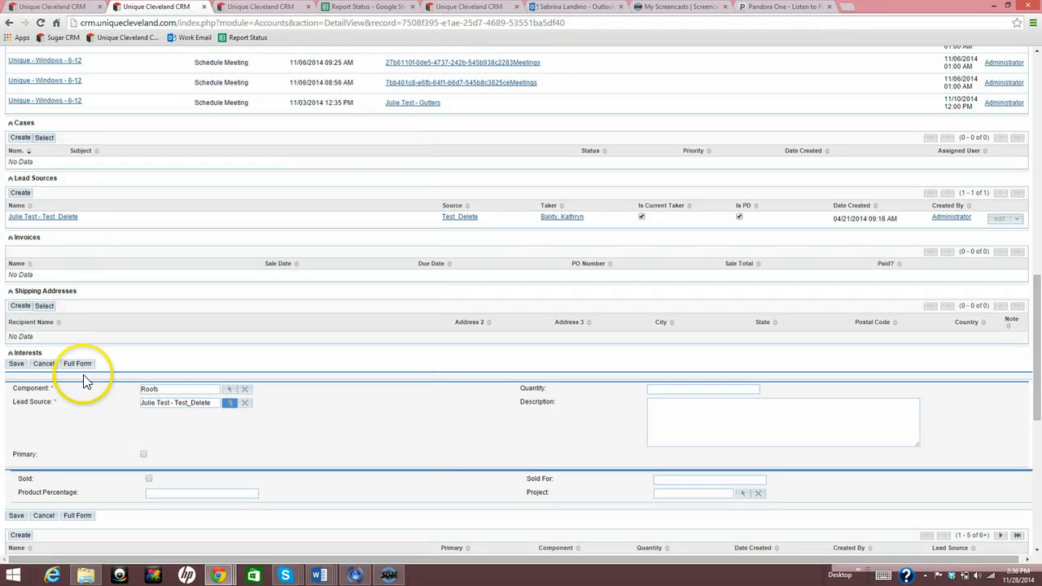
left_click(17, 518)
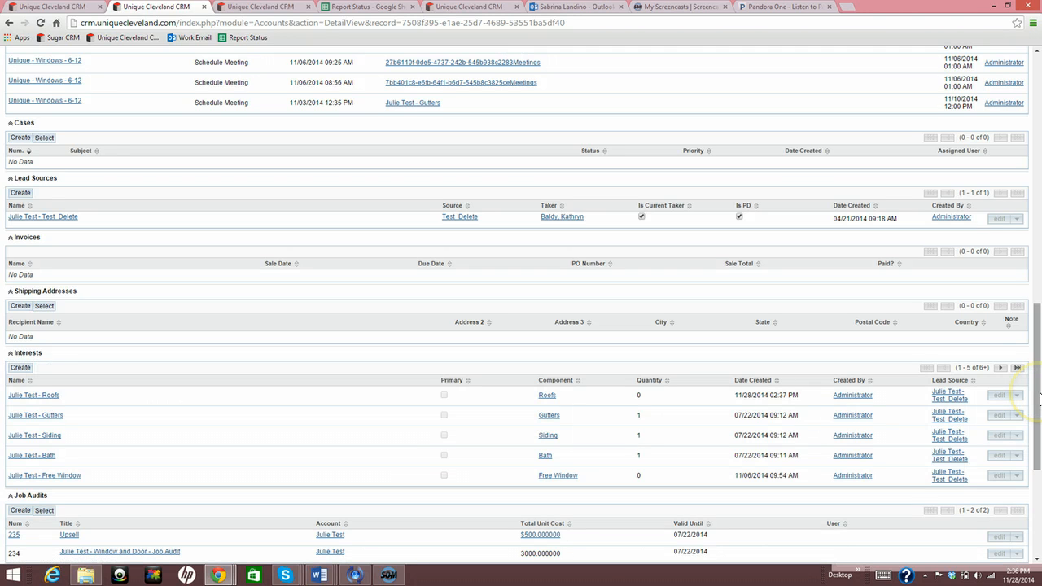
Open the Set Appointment form for the account and choose Roofs as the primary component.
left_click(1038, 397)
left_click_drag(1038, 397, 1039, 192)
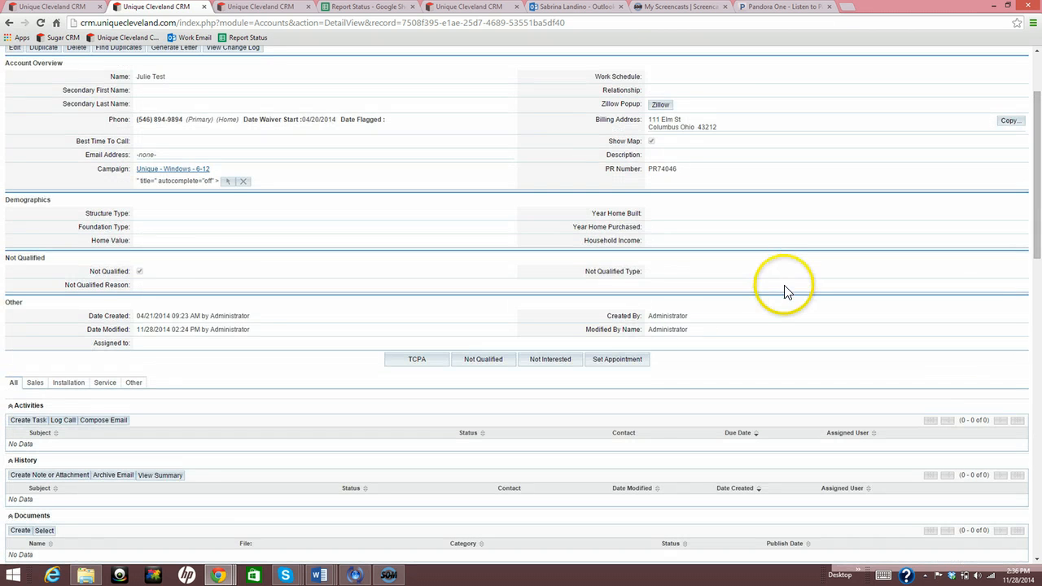
left_click(602, 363)
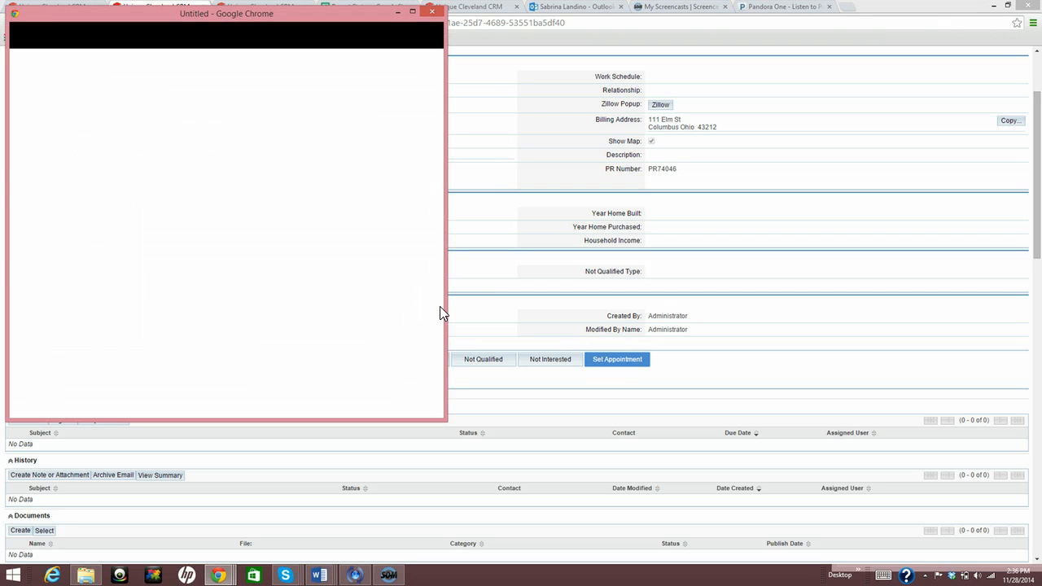
left_click(316, 287)
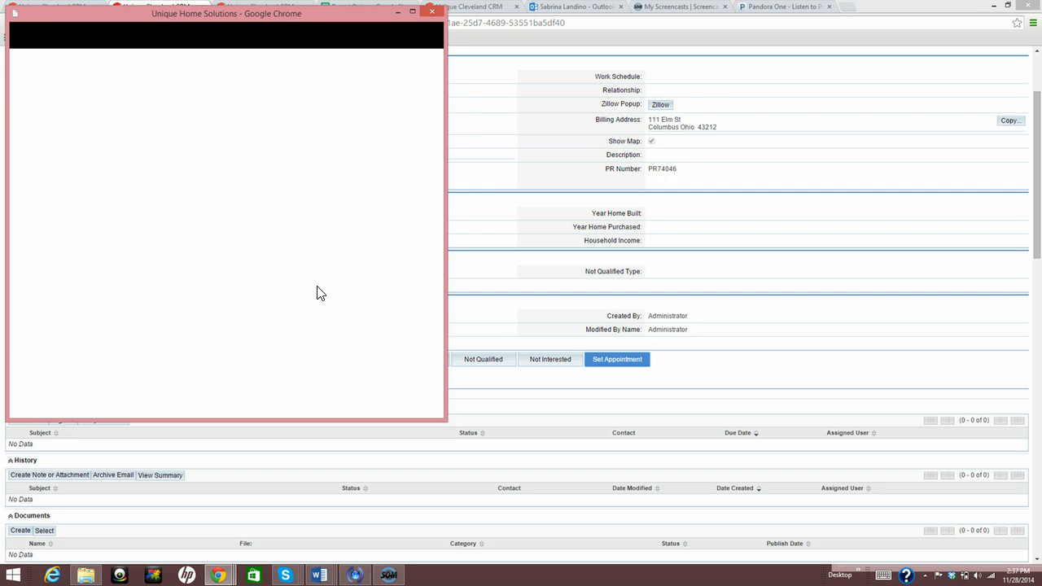
left_click(127, 155)
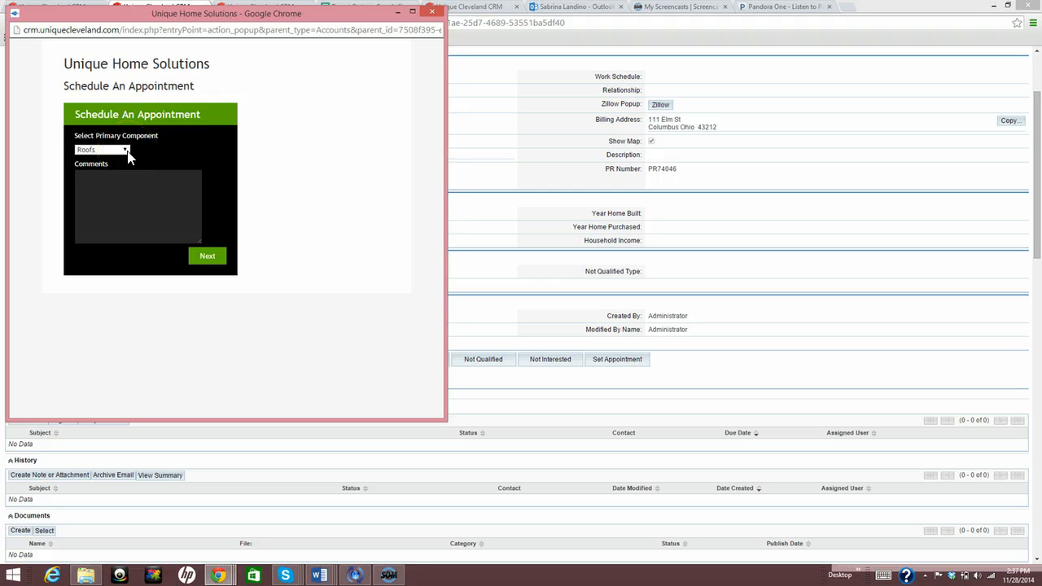
left_click(127, 151)
left_click(127, 151)
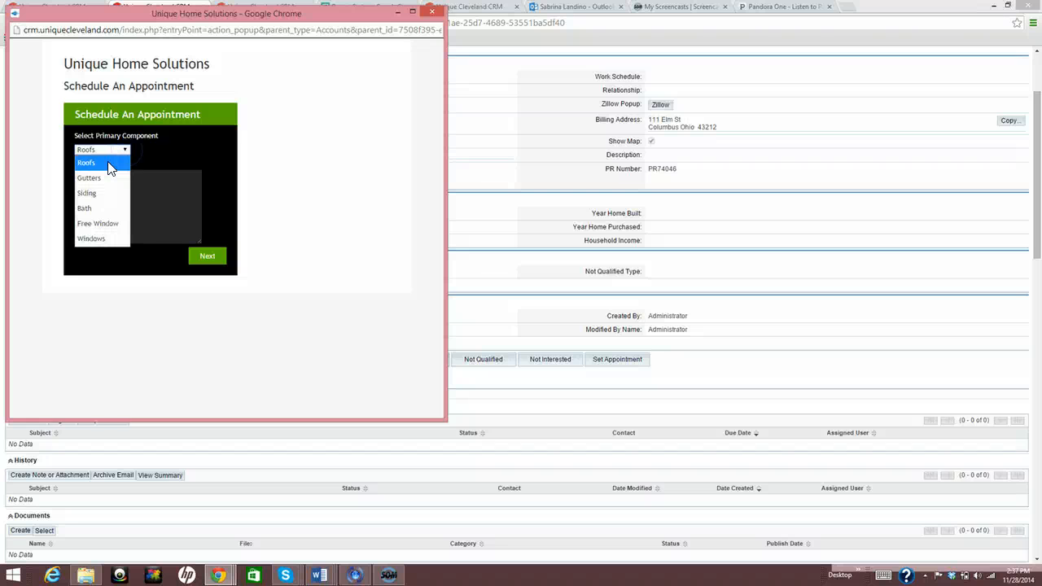
left_click(107, 163)
Enter the comment "This is a test appointment" and continue to the scheduling details.
left_click(109, 193)
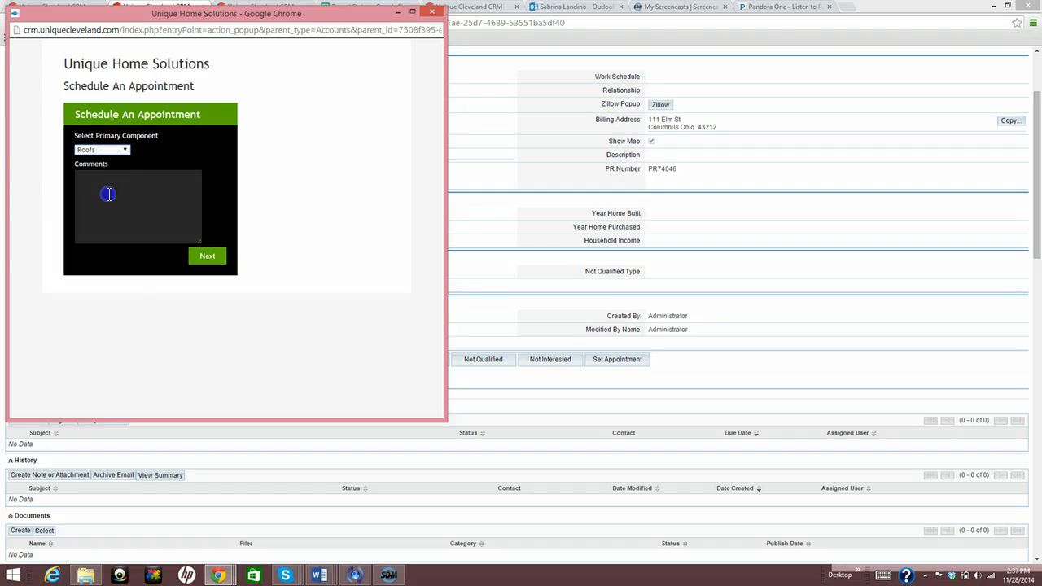
type("T")
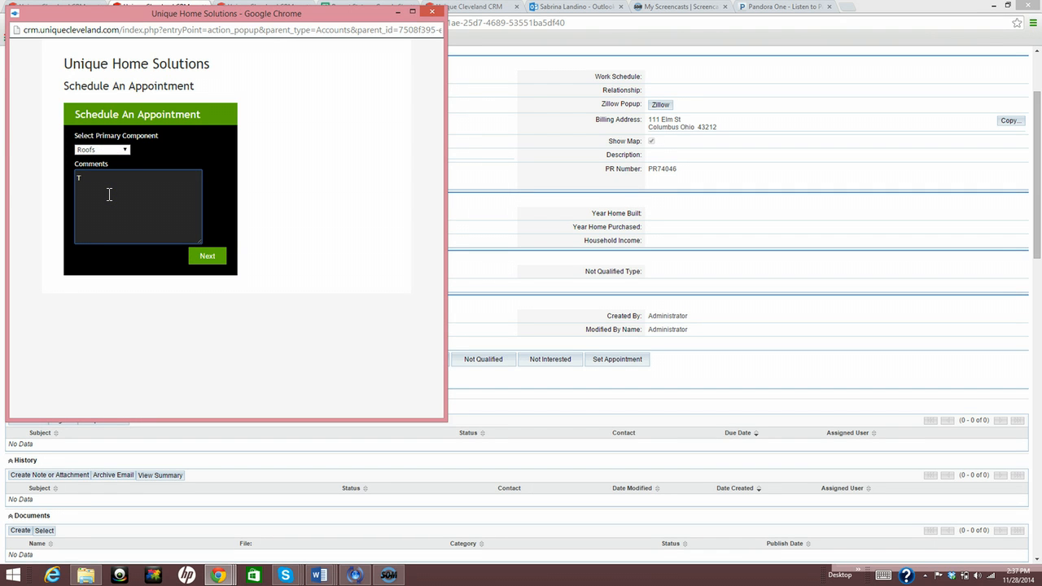
type("his is a test appointment")
left_click(207, 258)
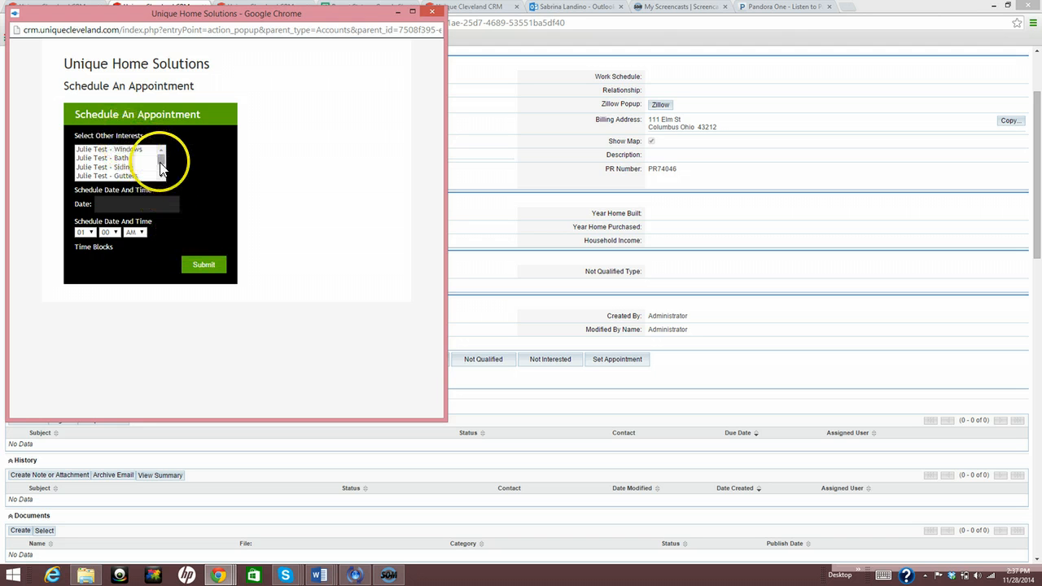
Select both the Siding and Gutters interests as the appointment's other interests.
left_click_drag(161, 163, 164, 171)
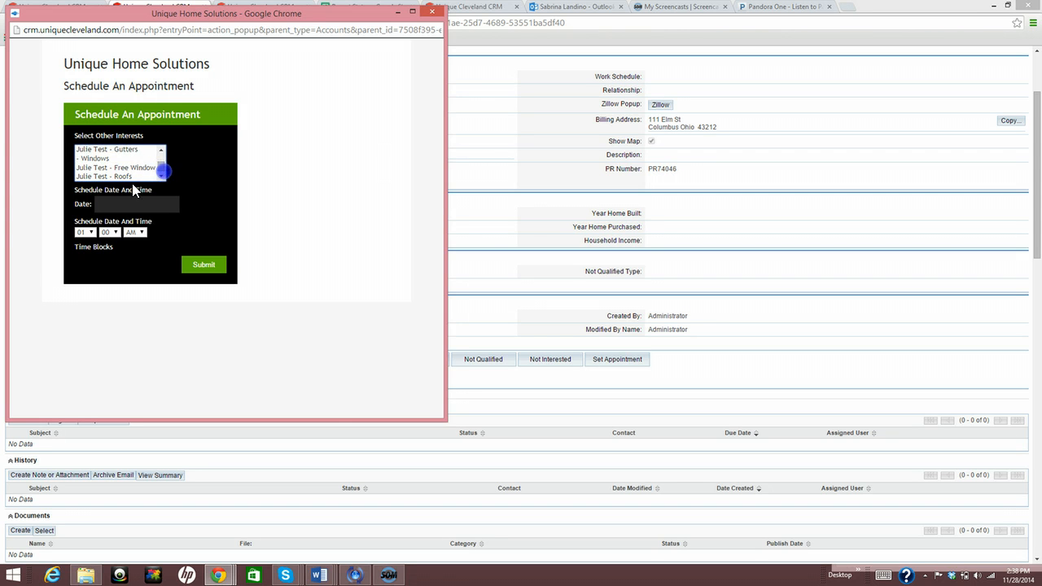
left_click(125, 177)
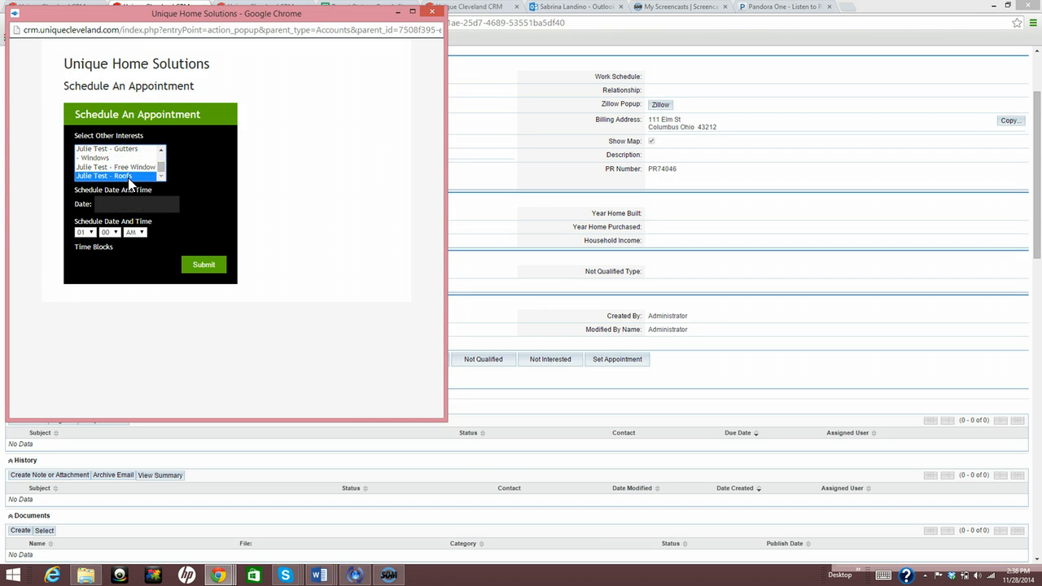
left_click_drag(161, 169, 160, 158)
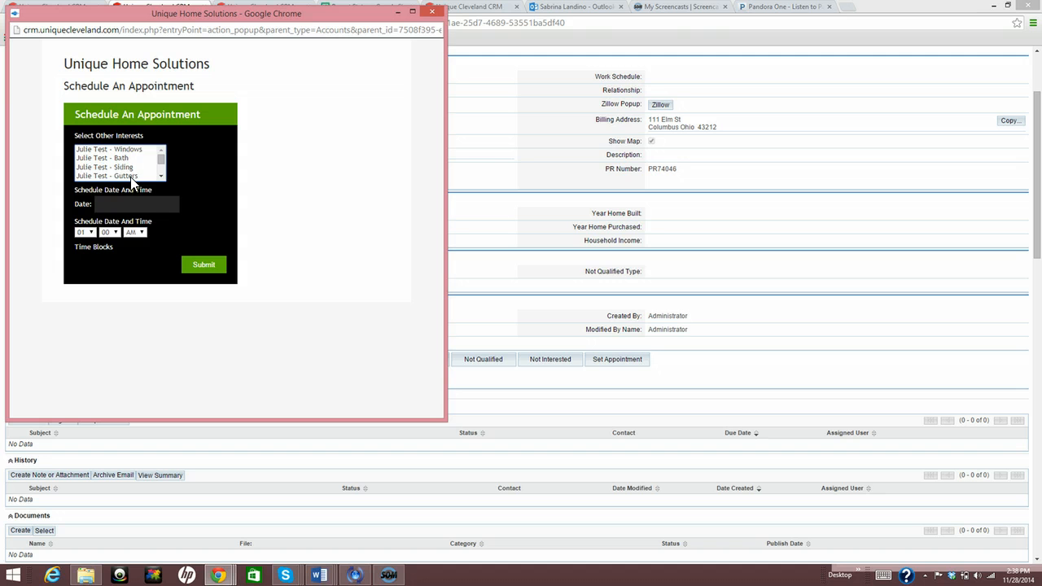
left_click(130, 176)
left_click(129, 166, "ctrl")
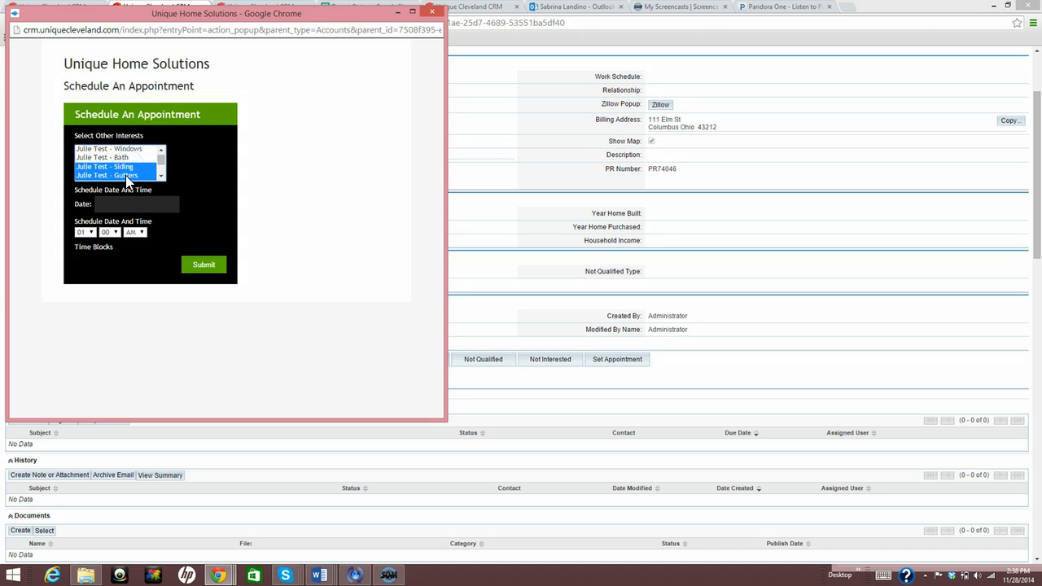
Schedule the appointment for 11/28/2014 at 02:00 PM.
left_click(117, 205)
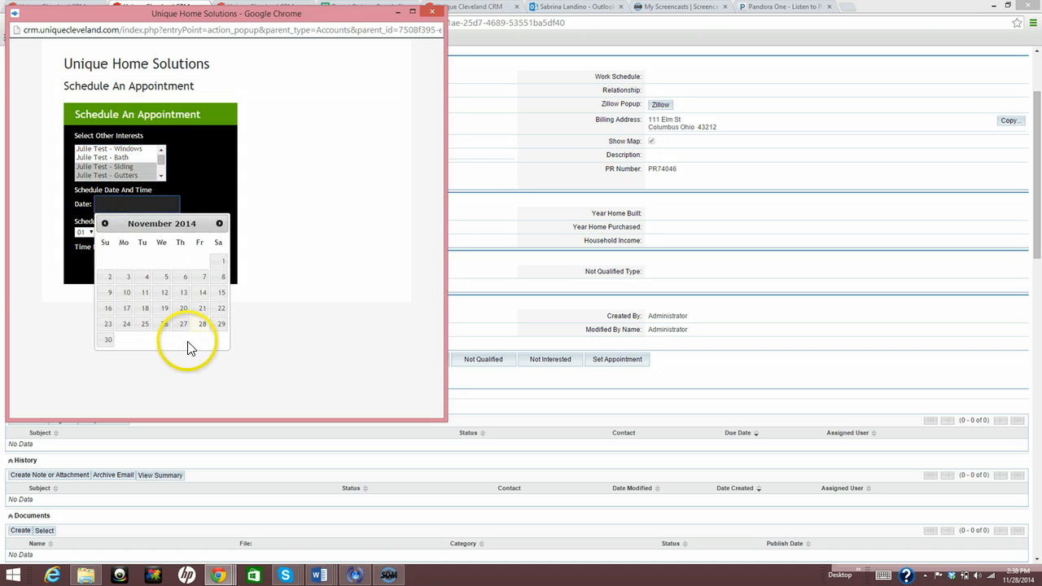
left_click(199, 330)
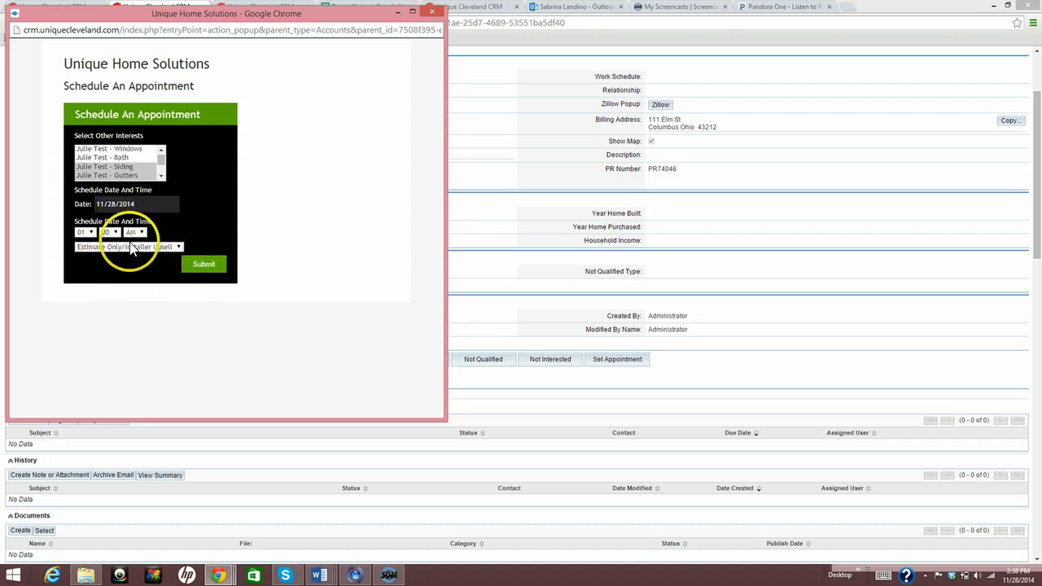
left_click(91, 233)
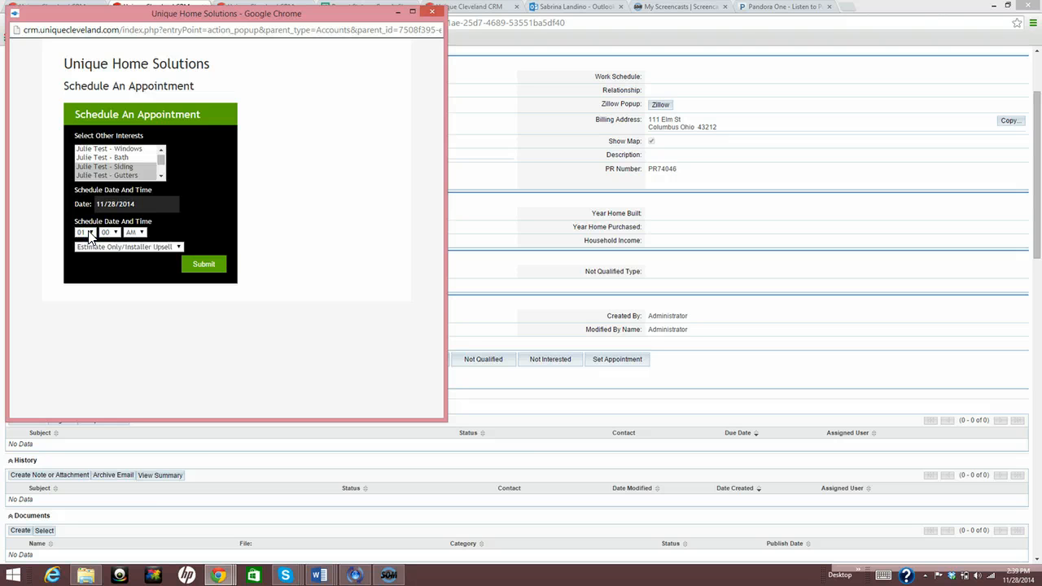
left_click(91, 233)
left_click(84, 258)
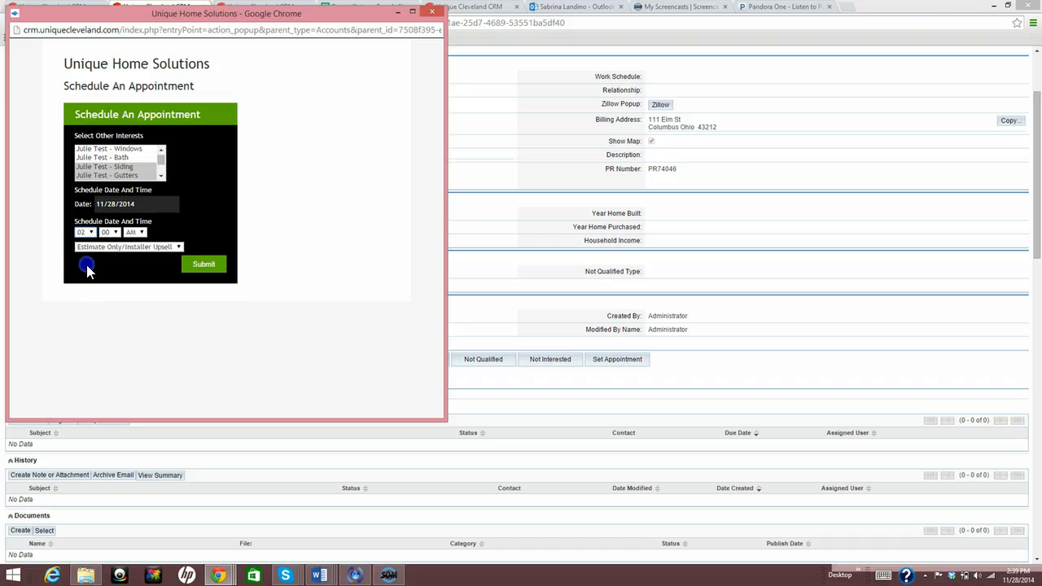
left_click(143, 234)
left_click(134, 251)
Choose the Estimate Only/Installer Upsell time block and submit the appointment.
left_click(178, 245)
left_click(130, 259)
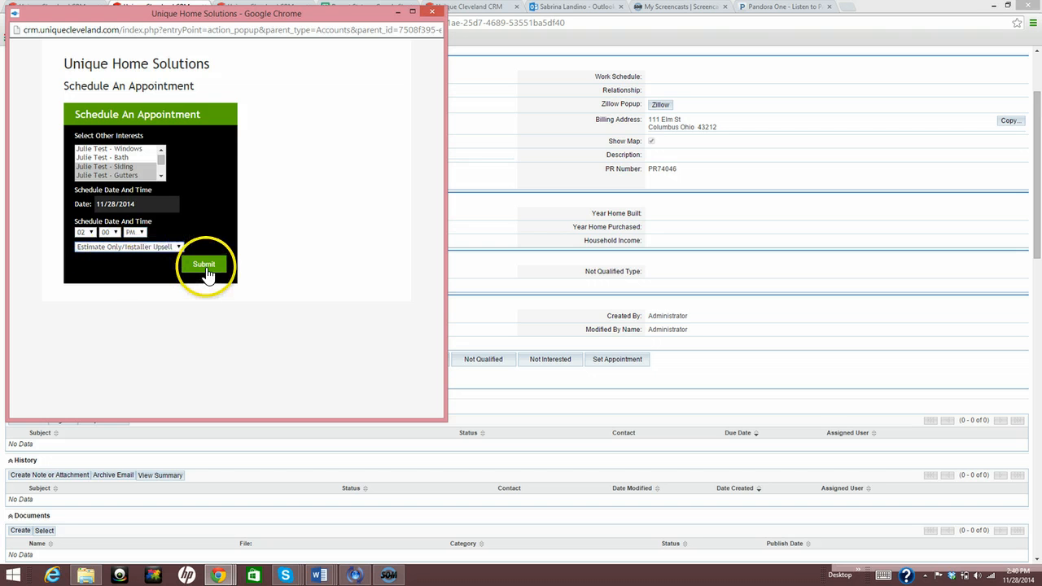
left_click(205, 267)
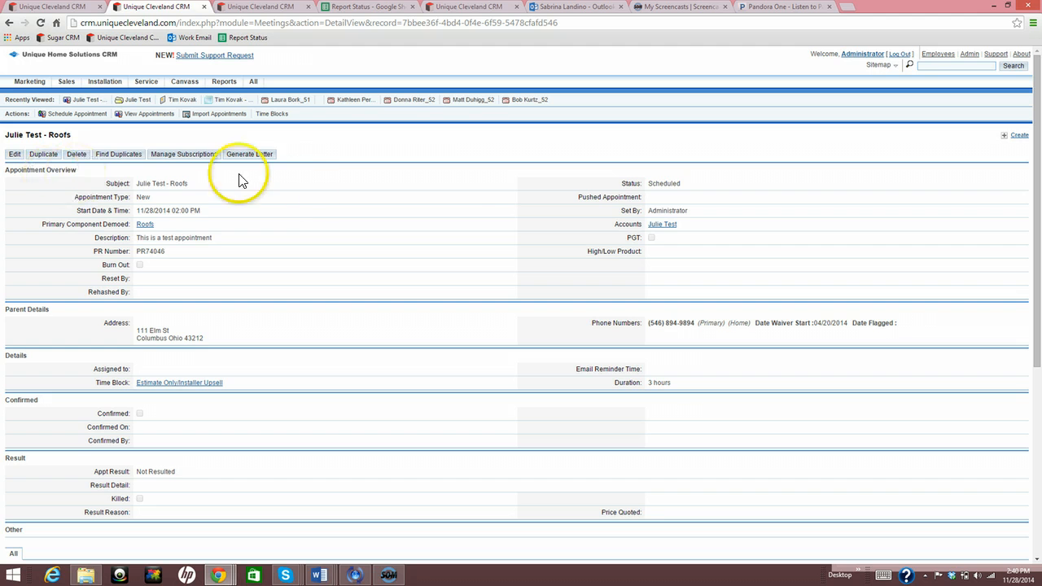
Change the appointment's Set By field from Administrator to the scheduling employee and save the change.
double_click(694, 214)
left_click(736, 212)
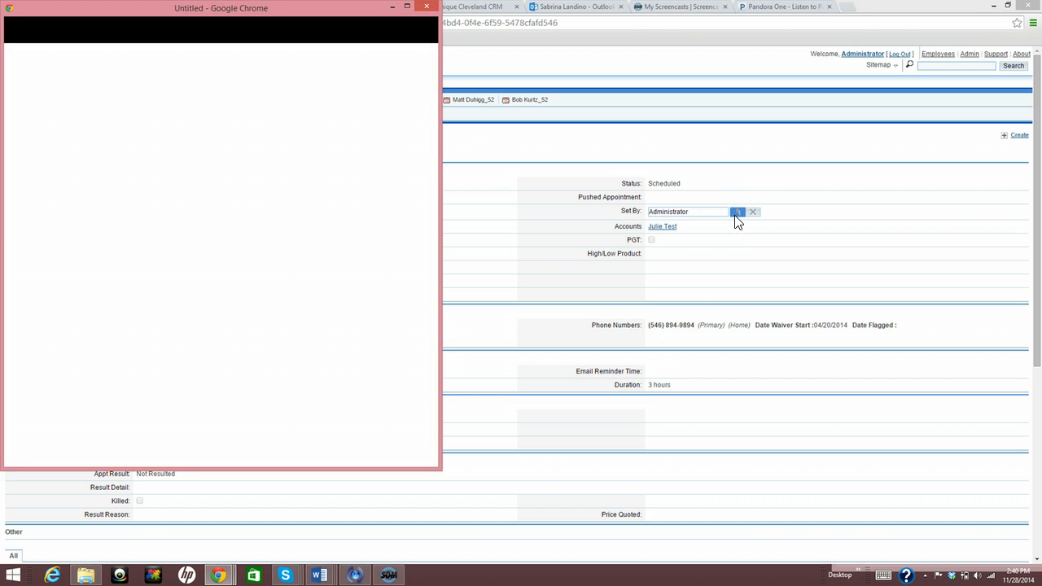
left_click(61, 187)
left_click(22, 299)
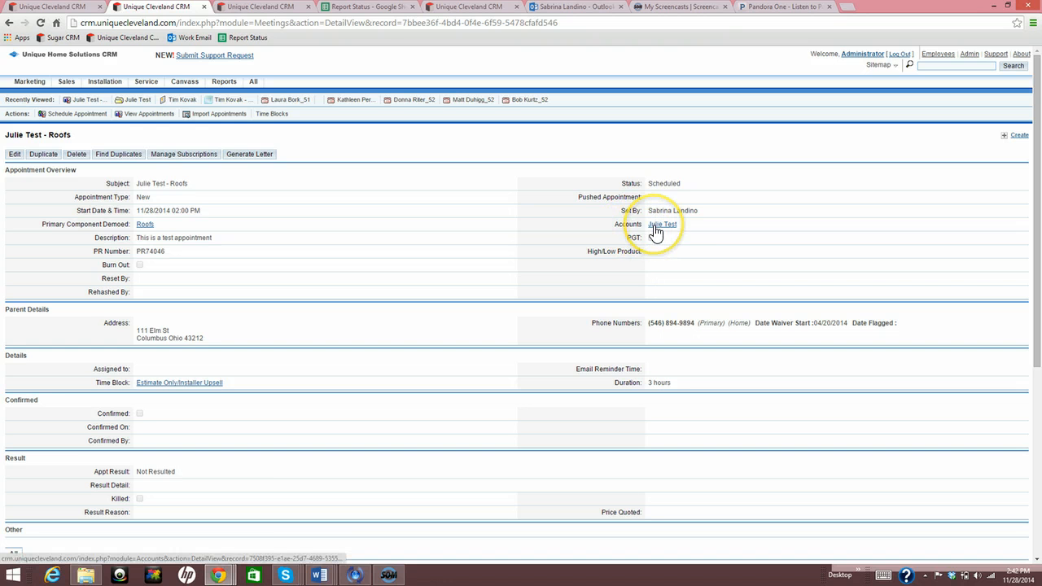
Return to the linked account and open the scheduled Roofs appointment from its activities.
left_click(654, 227)
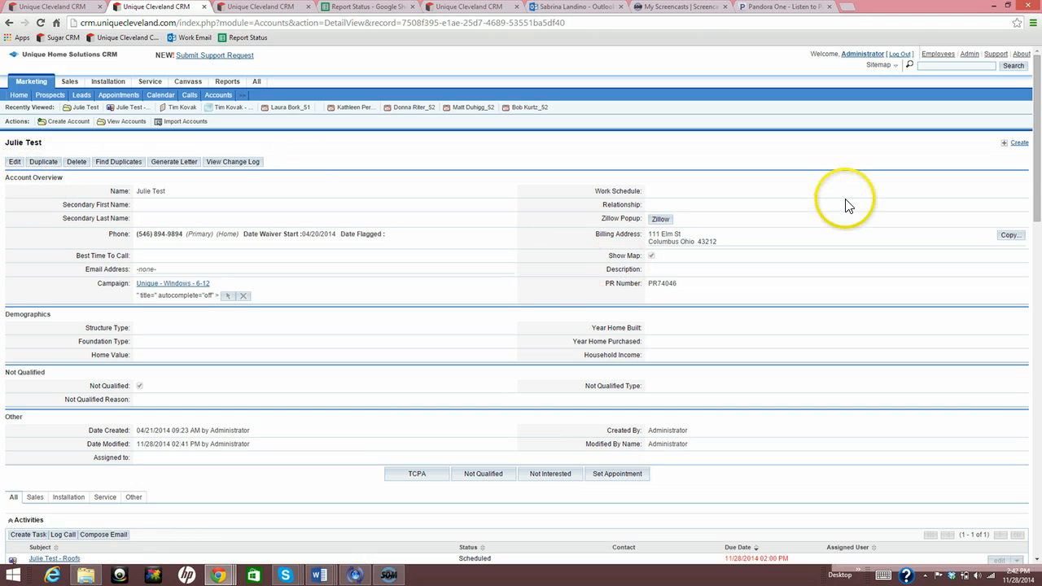
left_click_drag(1040, 159, 1040, 244)
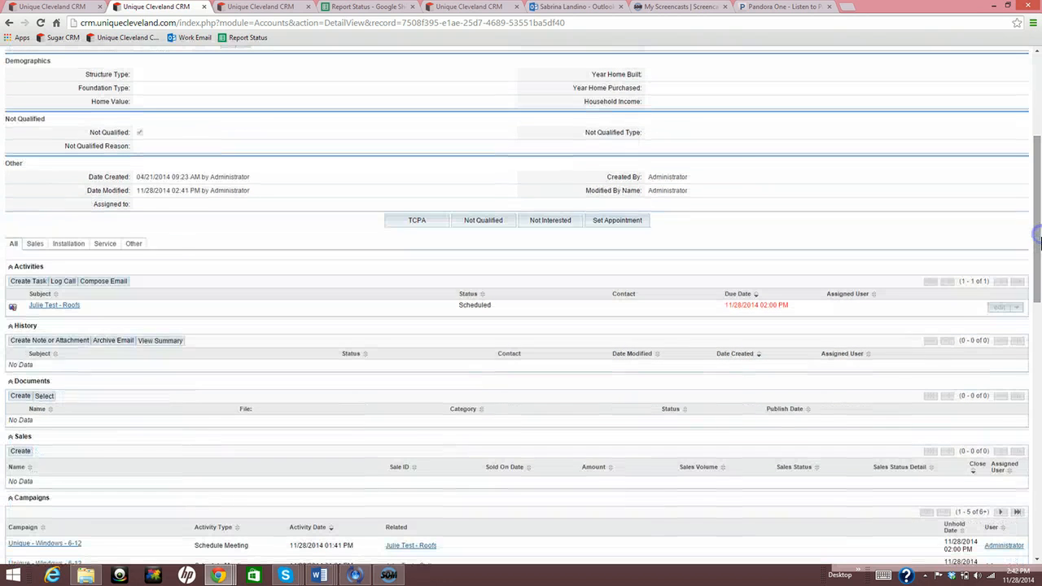
left_click(57, 307)
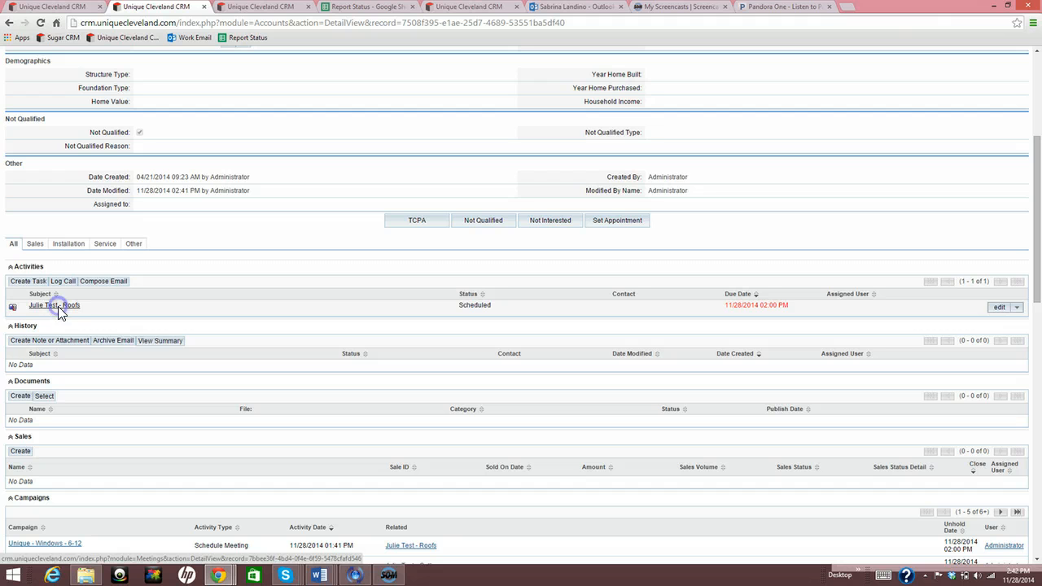